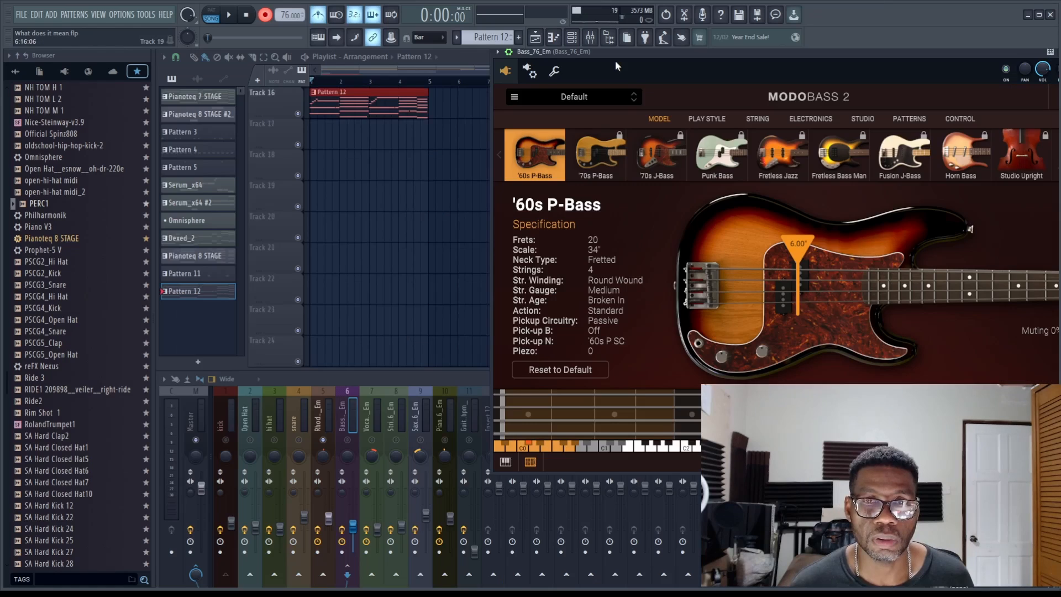
Record a four-bar bass line into Pattern 13 with the Bass_76_Em instrument
{"action": "left_click_drag", "start_coordinate": [611, 53], "coordinate": [612, 70]}
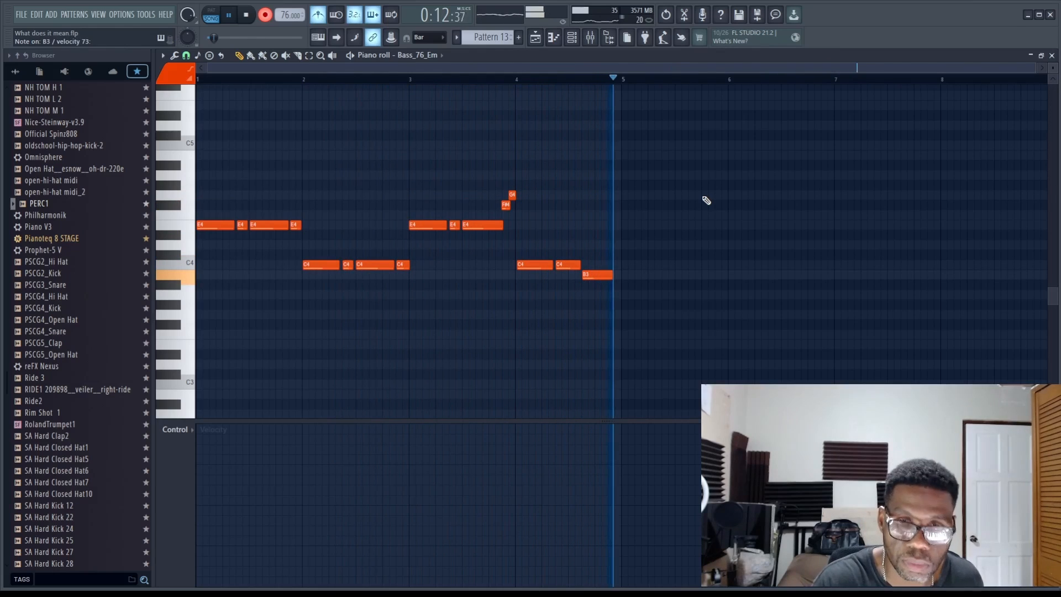
{"action": "key", "text": "space"}
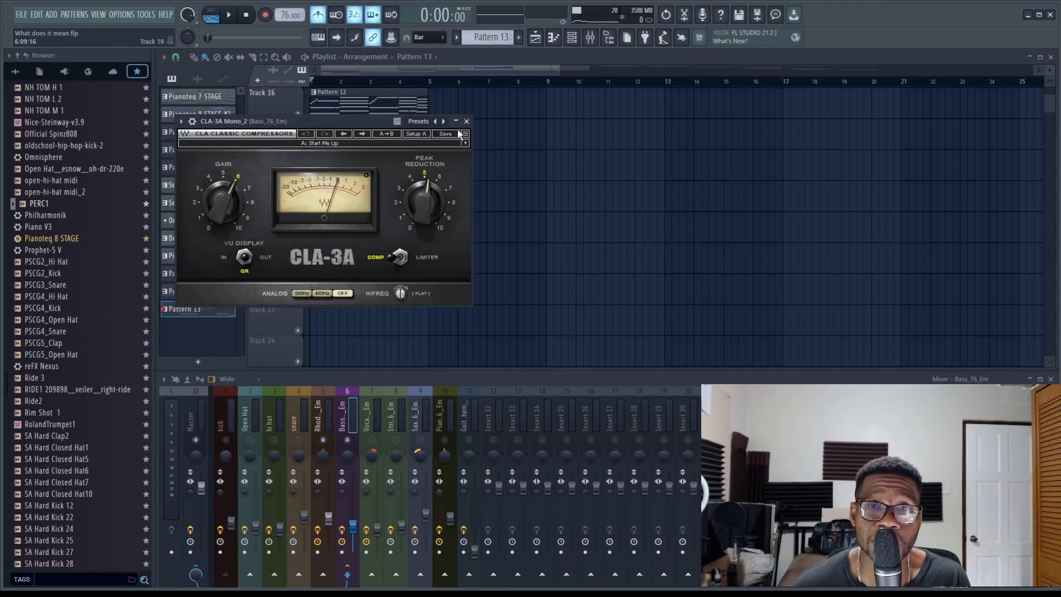
Record a four-bar strings melody in octaves into Pattern 14 with the Strings_76_Em instrument
{"action": "left_click", "coordinate": [466, 121]}
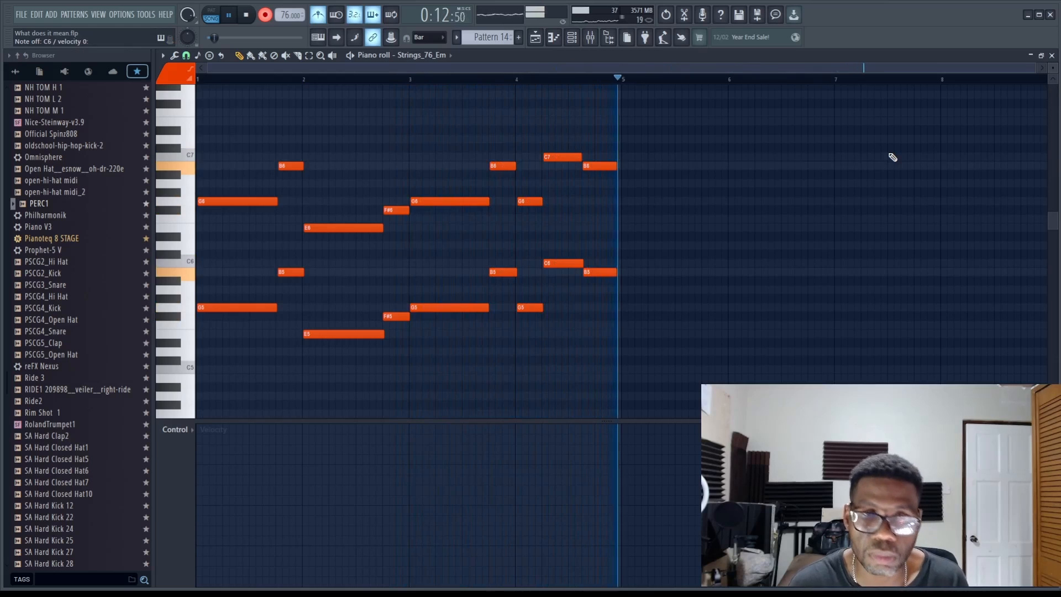
{"action": "key", "text": "space"}
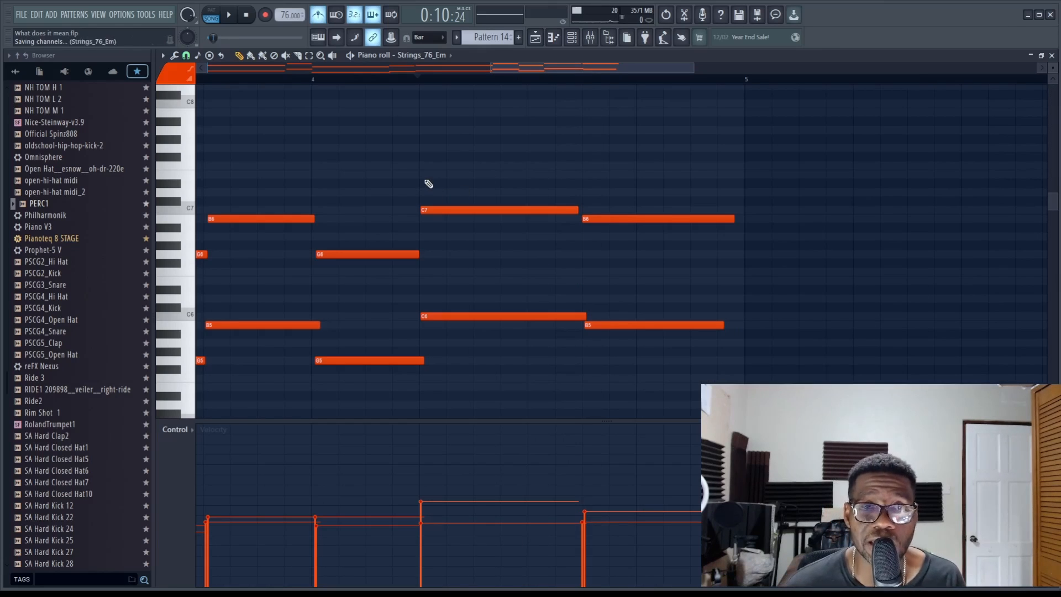
Complete the strings ending in bar 4 with added E7 and D7 notes and longer final B6 and B5 notes, and play it back
{"action": "left_click", "coordinate": [429, 174]}
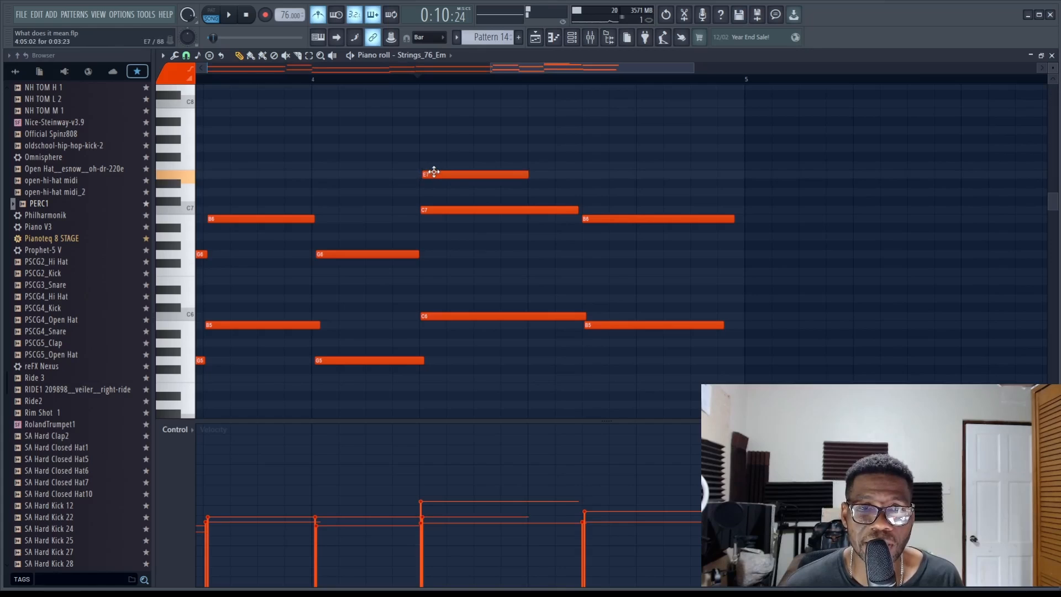
{"action": "left_click_drag", "start_coordinate": [528, 174], "coordinate": [575, 175]}
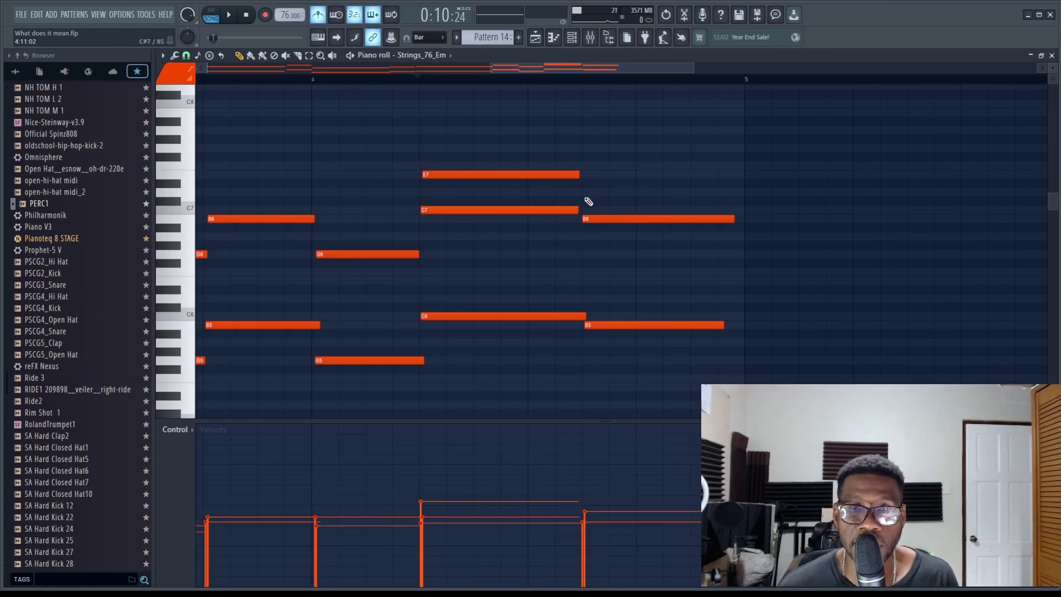
{"action": "left_click", "coordinate": [588, 192]}
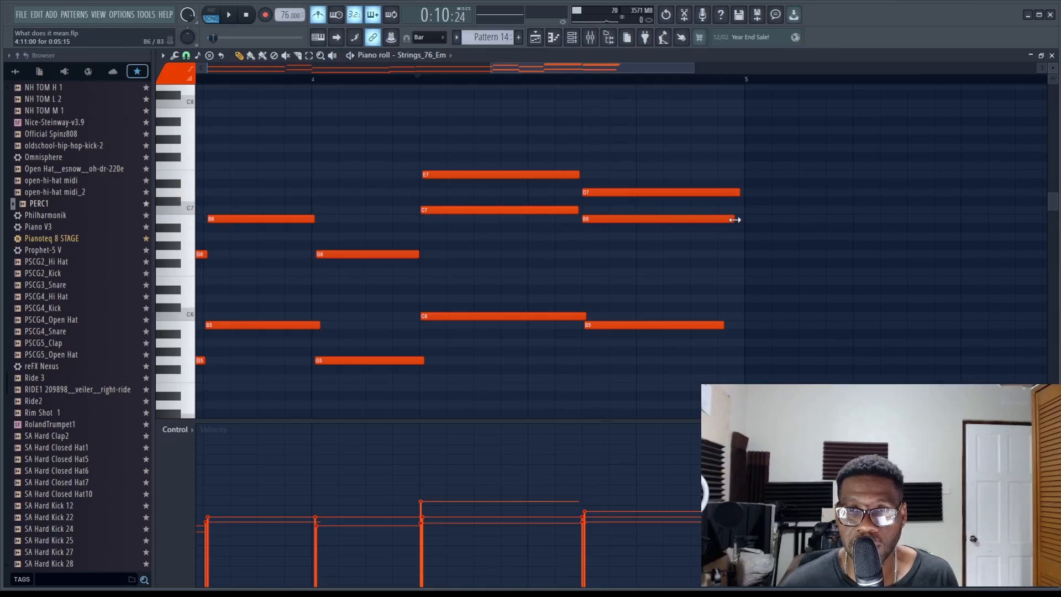
{"action": "left_click_drag", "start_coordinate": [735, 220], "coordinate": [743, 219]}
{"action": "left_click_drag", "start_coordinate": [723, 325], "coordinate": [741, 325]}
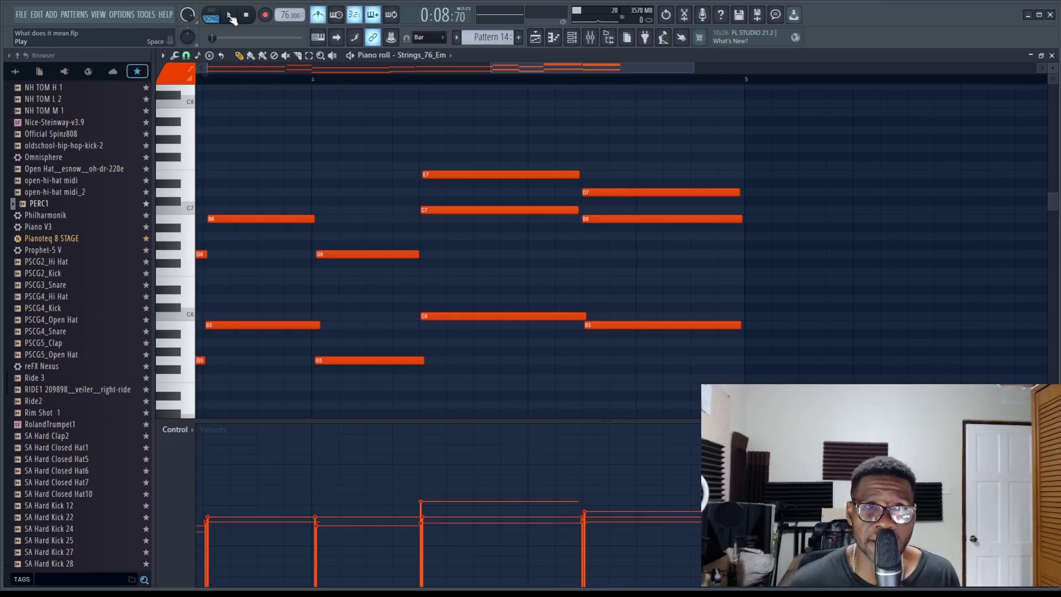
{"action": "left_click", "coordinate": [231, 18]}
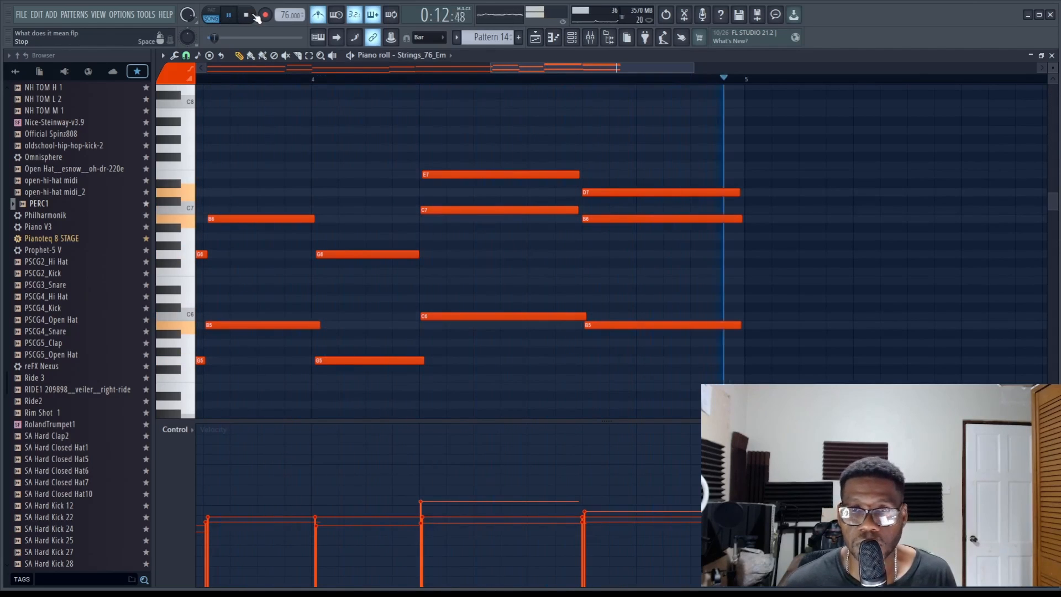
{"action": "left_click", "coordinate": [254, 17]}
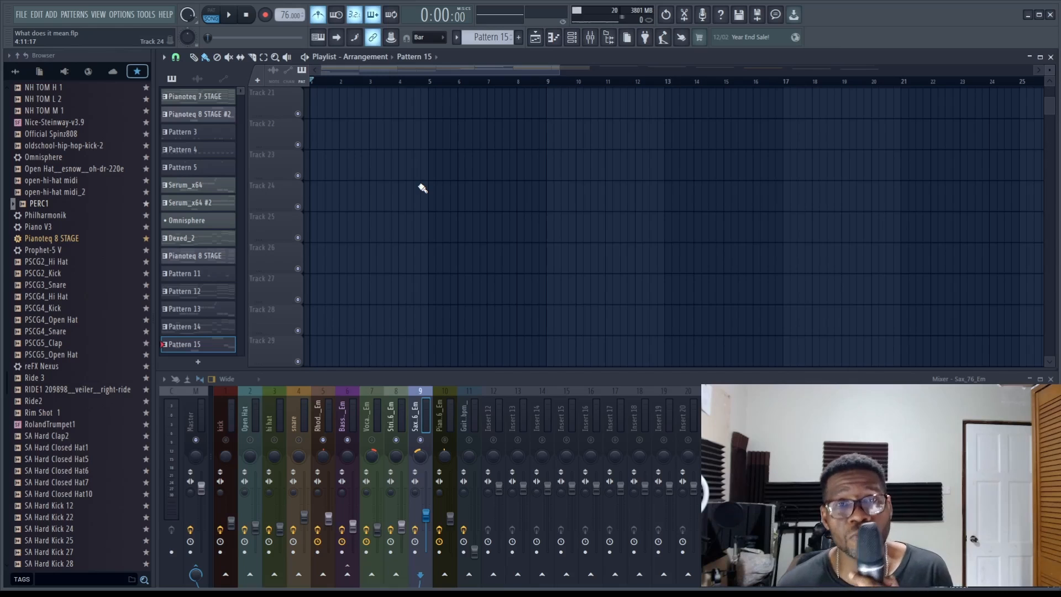
Record a four-bar vocal harmony part into Pattern 16 with the Vocals_76_Em instrument
{"action": "key", "text": "space"}
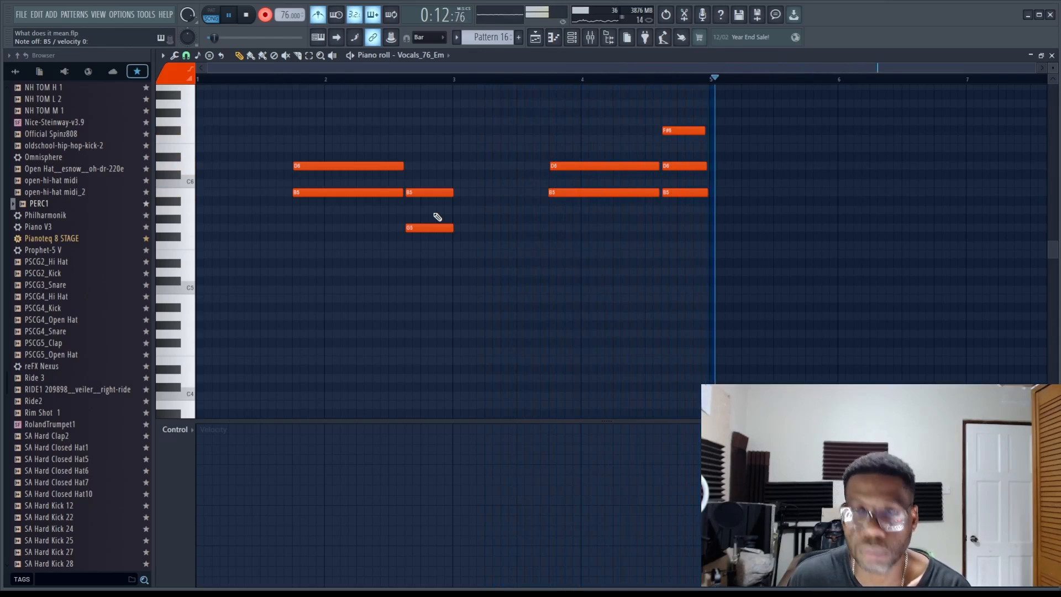
{"action": "key", "text": "space"}
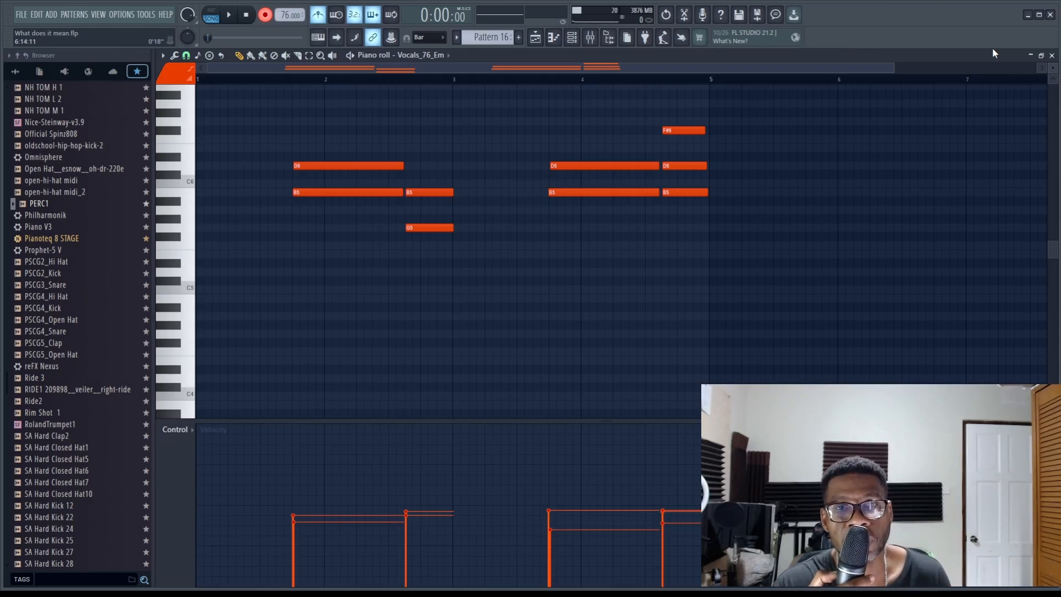
Record the four-bar piano chords and runs into Pattern 17 with the Piano_76_Em instrument, and start playback
{"action": "key", "text": "space"}
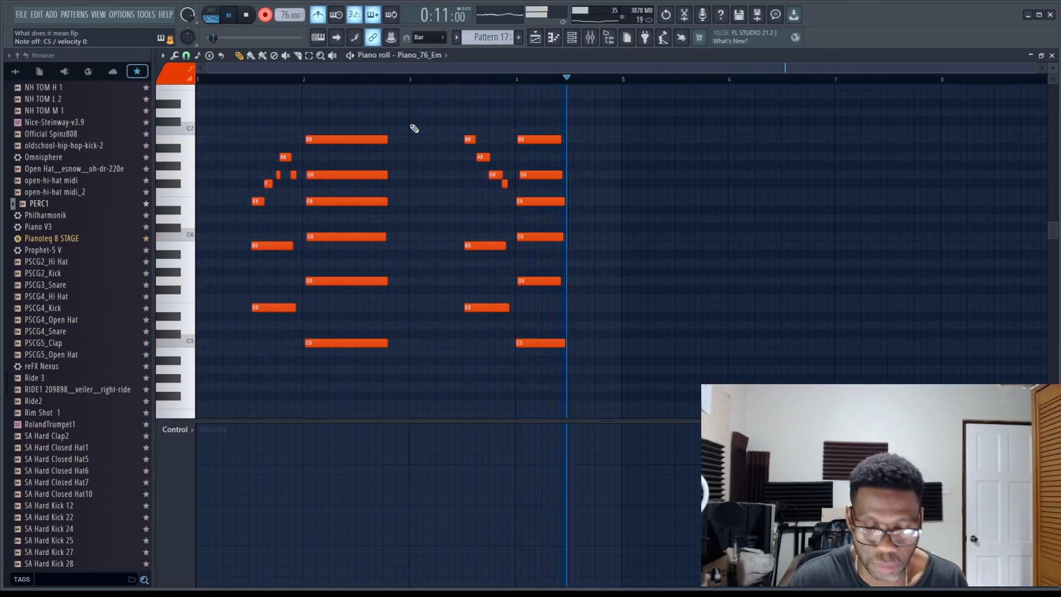
{"action": "key", "text": "space"}
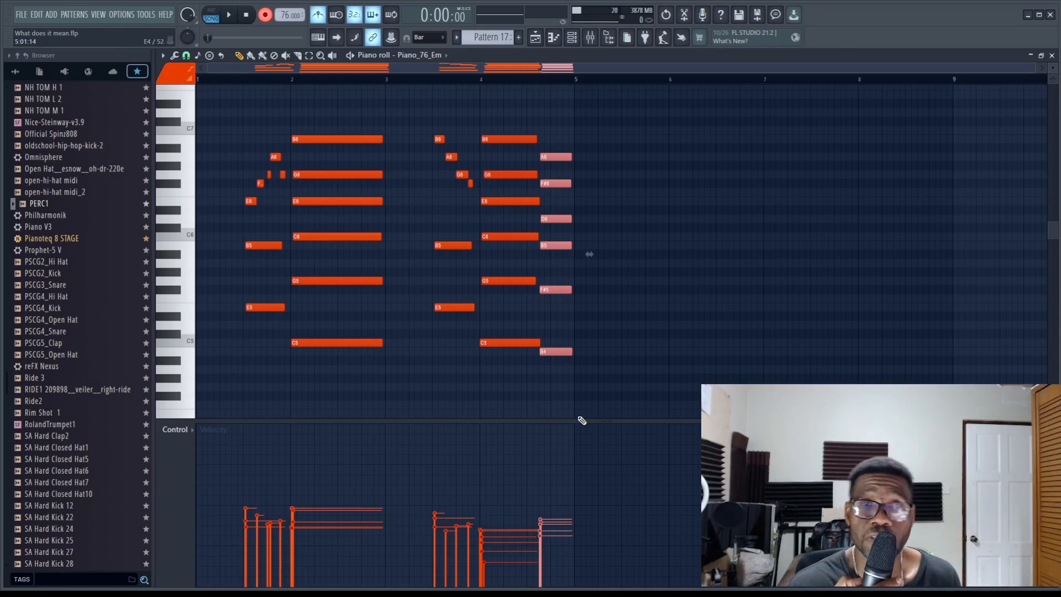
{"action": "key", "text": "space"}
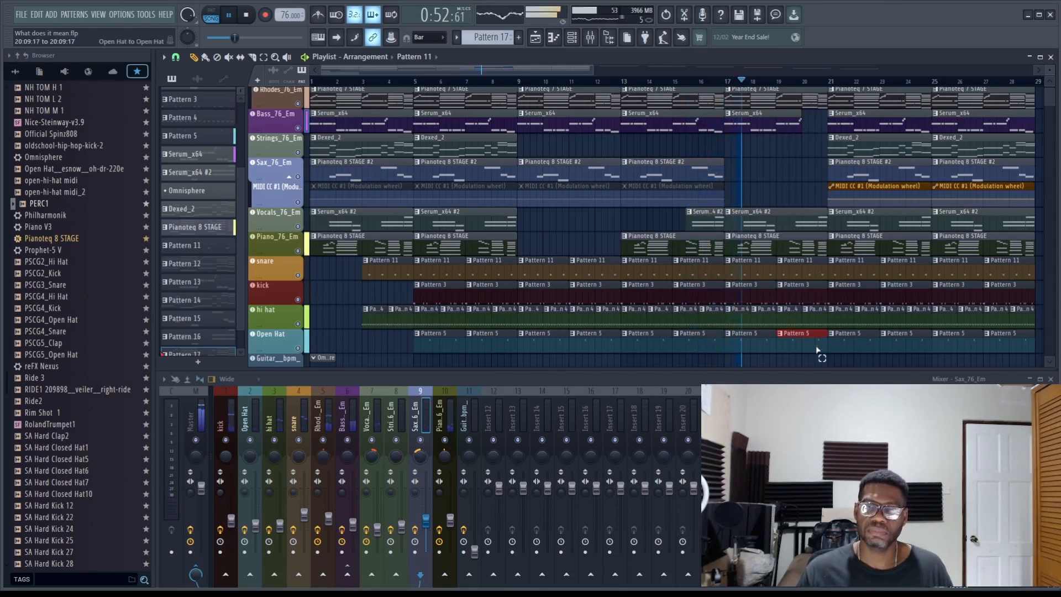
Trim the drum clips preceding bar 21 to just past bar 20, and replace the bar 19 snare and kick clips with matching shortened ones
{"action": "mouse_move", "coordinate": [817, 350]}
{"action": "left_mouse_down", "text": "ctrl"}
{"action": "mouse_move", "coordinate": [823, 269]}
{"action": "mouse_move", "coordinate": [805, 273]}
{"action": "left_mouse_up", "text": "ctrl"}
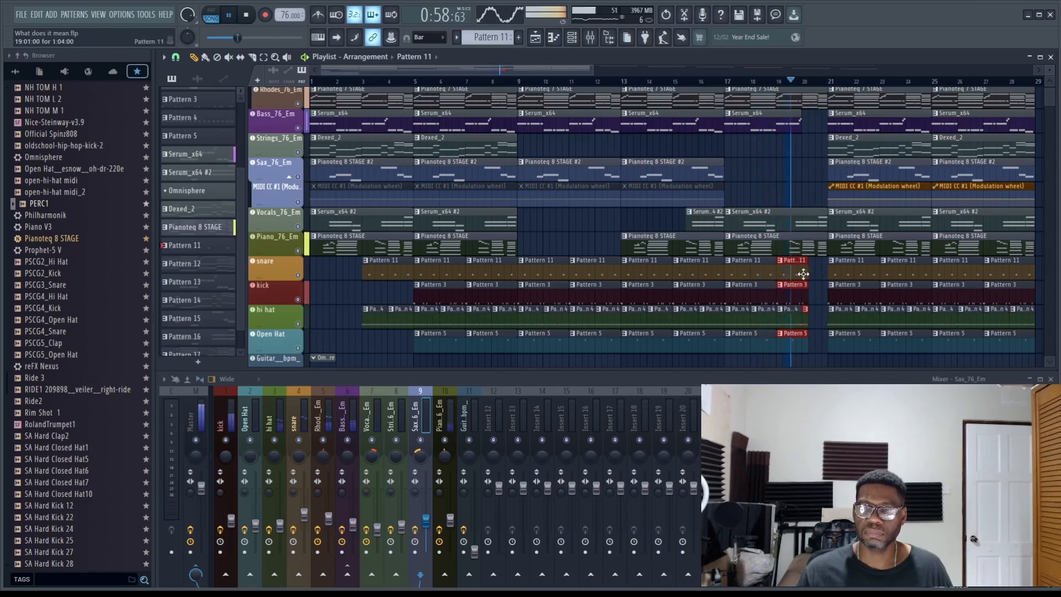
{"action": "right_click", "coordinate": [804, 274]}
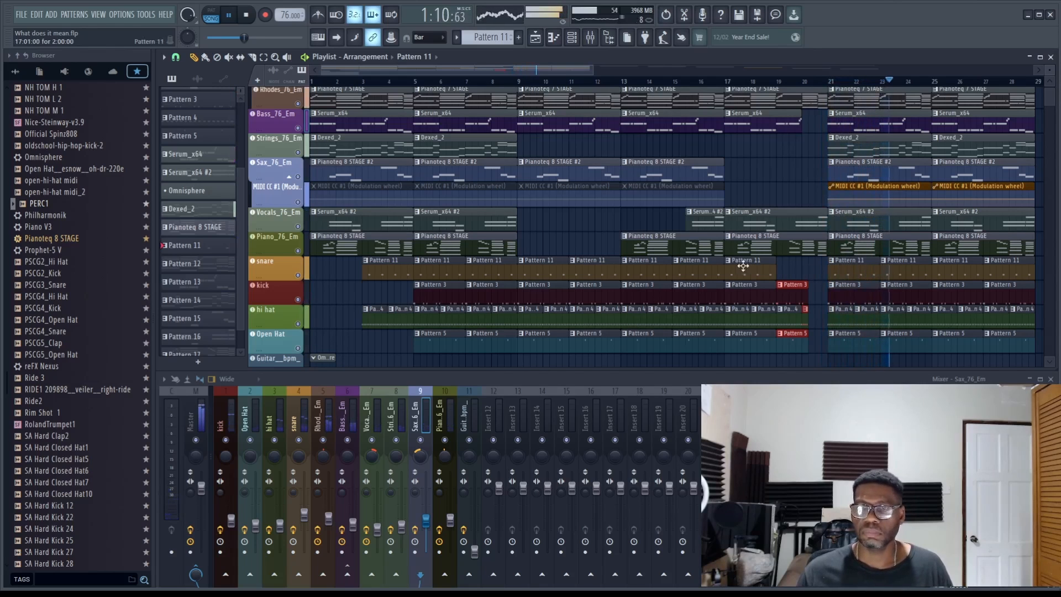
{"action": "left_click", "coordinate": [785, 268]}
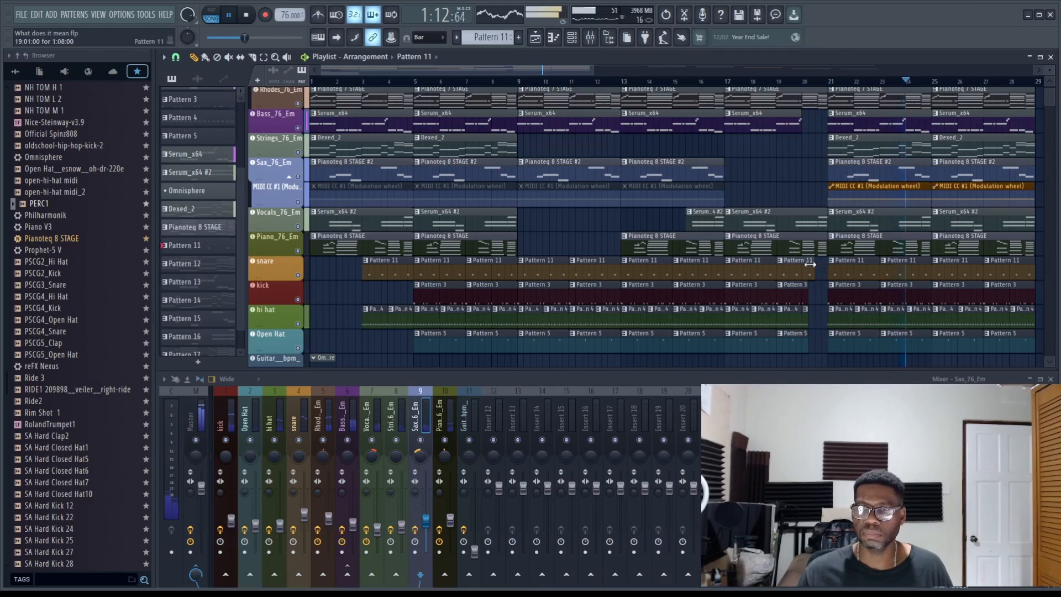
{"action": "left_click_drag", "start_coordinate": [810, 264], "coordinate": [805, 264]}
{"action": "right_click", "coordinate": [806, 296]}
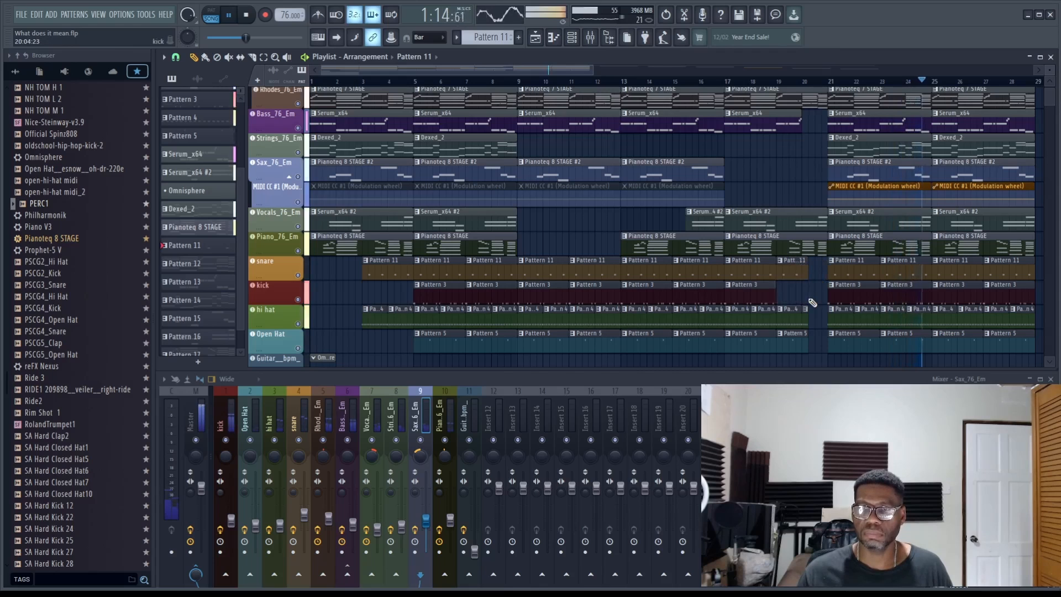
{"action": "left_click", "coordinate": [811, 302]}
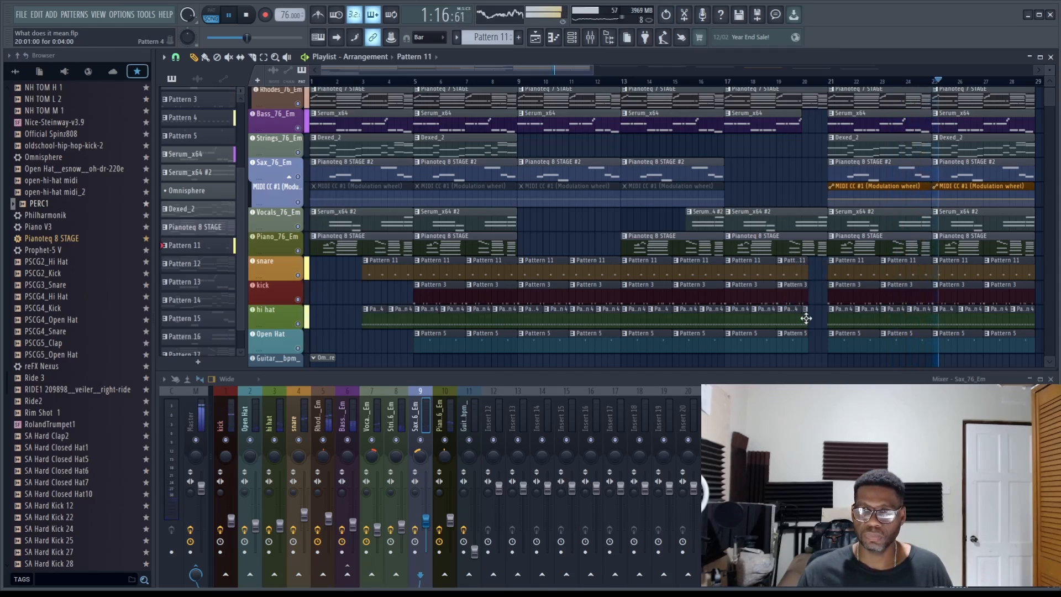
Shorten the bar 19 snare, kick and Open Hat clips to end at bar 20 and delete the leftover hi hat clip there
{"action": "left_click_drag", "start_coordinate": [807, 257], "coordinate": [801, 346], "text": "ctrl"}
{"action": "right_click", "coordinate": [814, 311]}
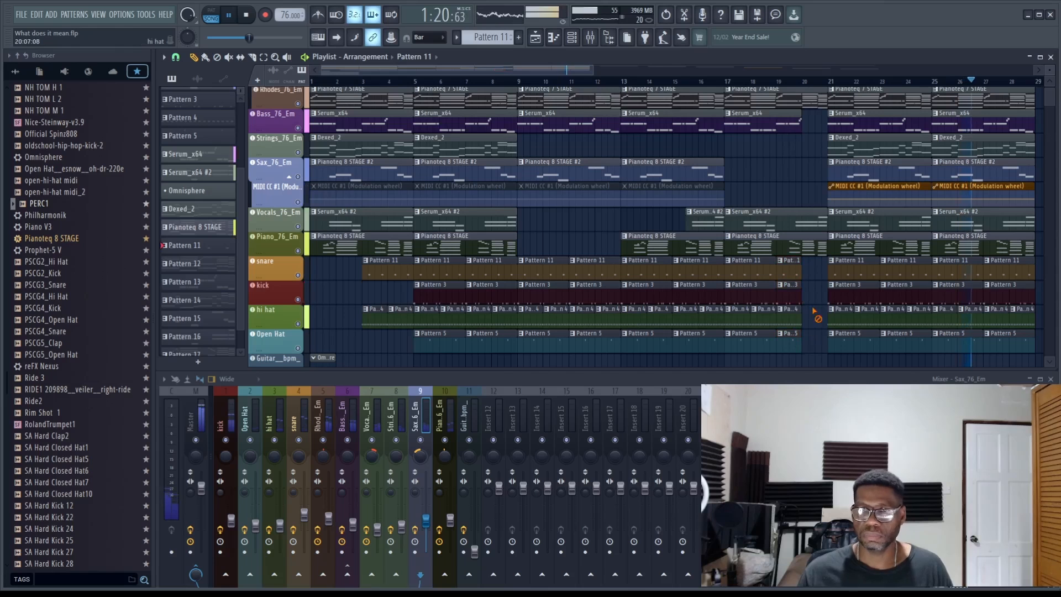
Look over the arrangement around the drum break before bar 21 and stop the song playback
{"action": "scroll", "coordinate": [785, 337], "scroll_direction": "down", "scroll_amount": 2, "text": "ctrl"}
{"action": "scroll", "coordinate": [763, 354], "scroll_direction": "up", "scroll_amount": 1}
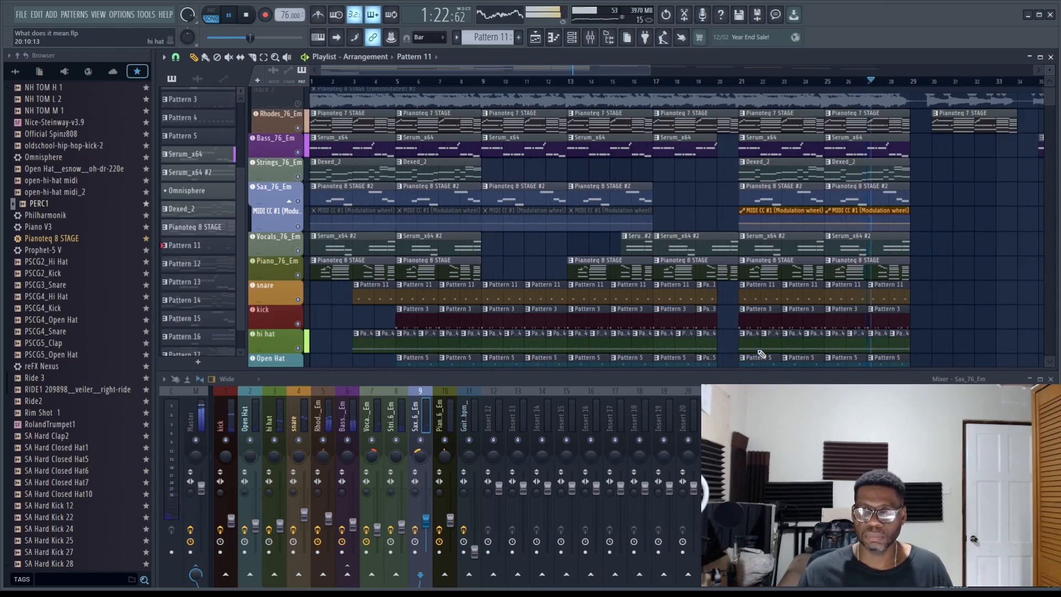
{"action": "scroll", "coordinate": [761, 351], "scroll_direction": "up", "scroll_amount": 1, "text": "ctrl"}
{"action": "scroll", "coordinate": [757, 345], "scroll_direction": "down", "scroll_amount": 1}
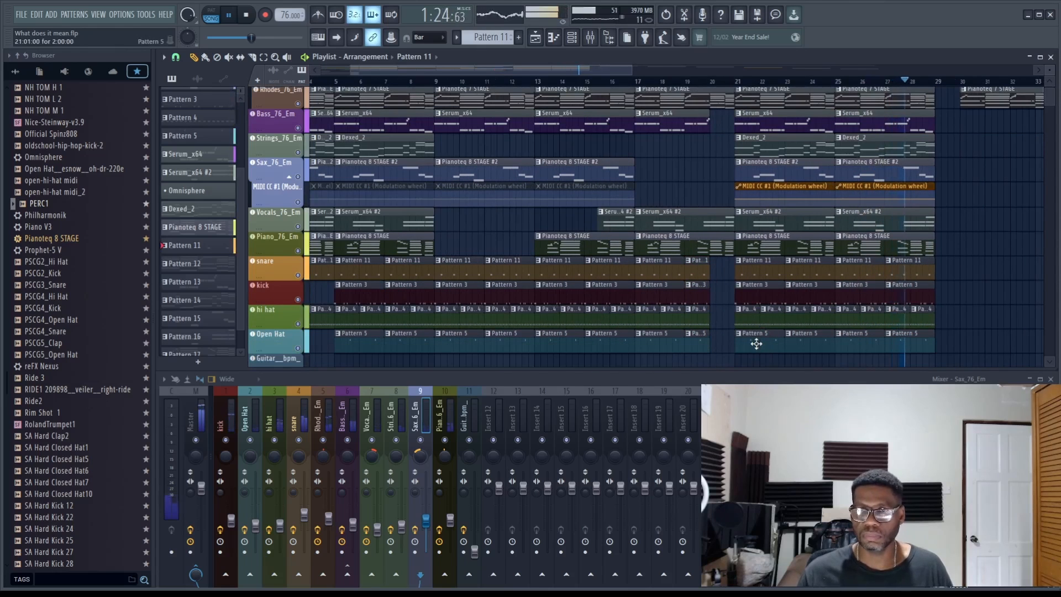
{"action": "left_click_drag", "start_coordinate": [485, 70], "coordinate": [408, 70]}
{"action": "key", "text": "space"}
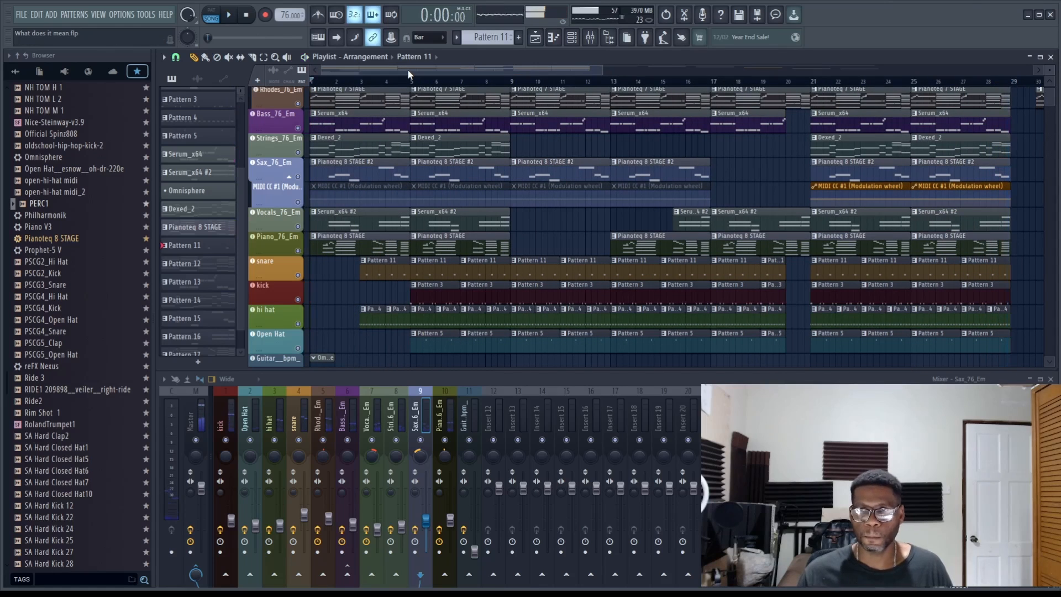